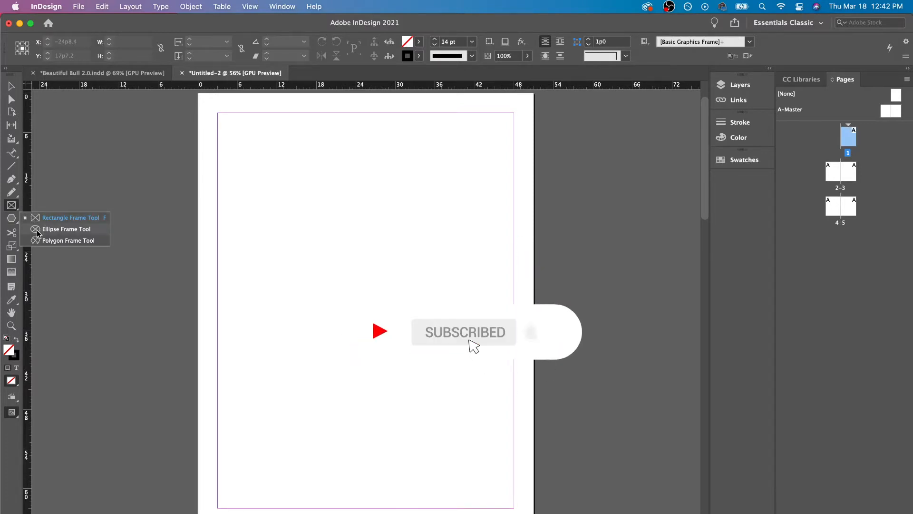
Step: Draw a square rectangle frame about 27p1 wide at the page's upper-left margin corner
left_click(40, 222)
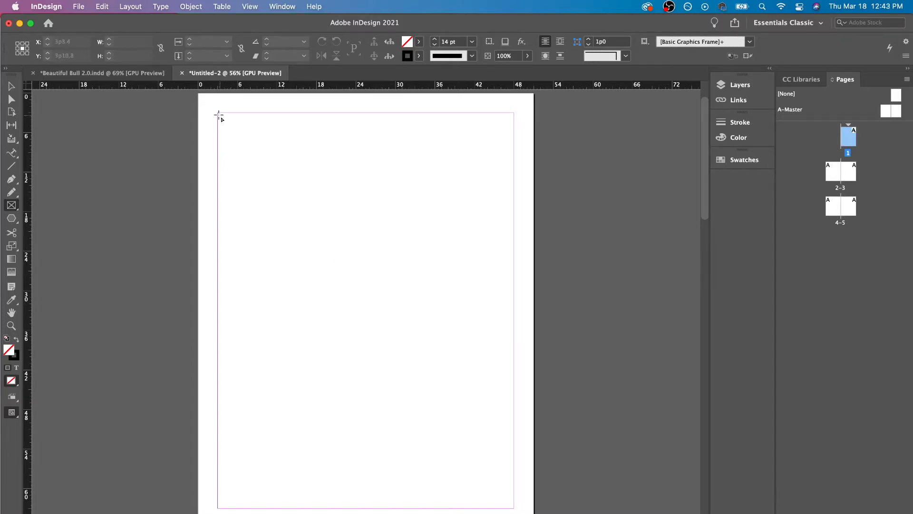
left_click_drag(219, 114, 415, 293)
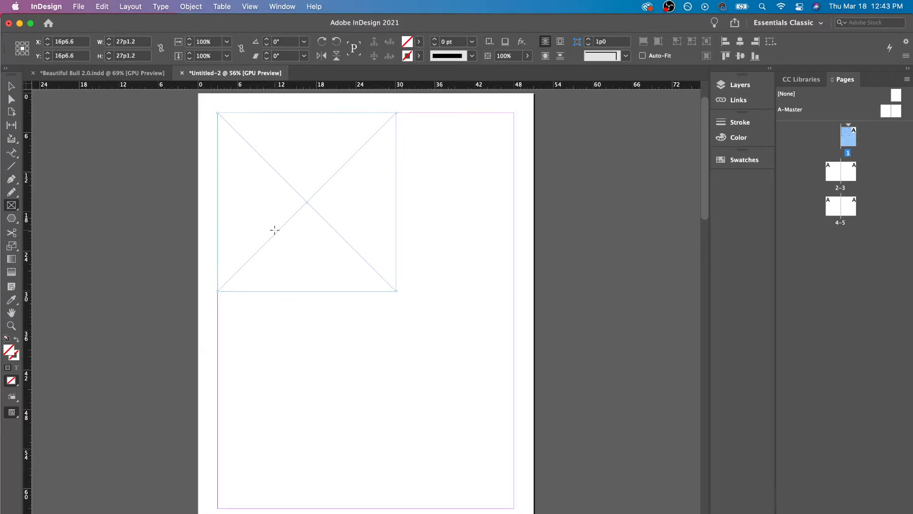
Step: Draw a rectangle about 27p10 by 23p1 with a 14 pt black stroke below the square frame
left_click(11, 219)
left_click(14, 220)
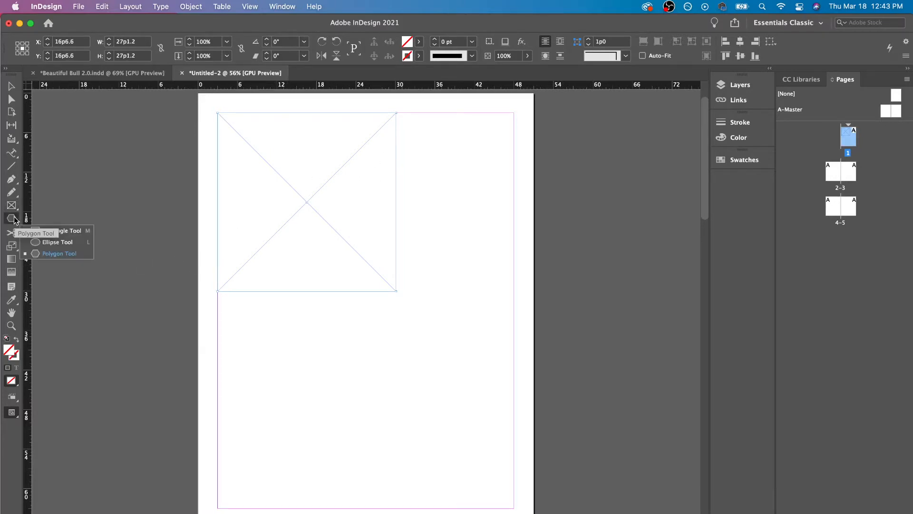
left_click(58, 231)
left_click_drag(395, 301, 213, 453)
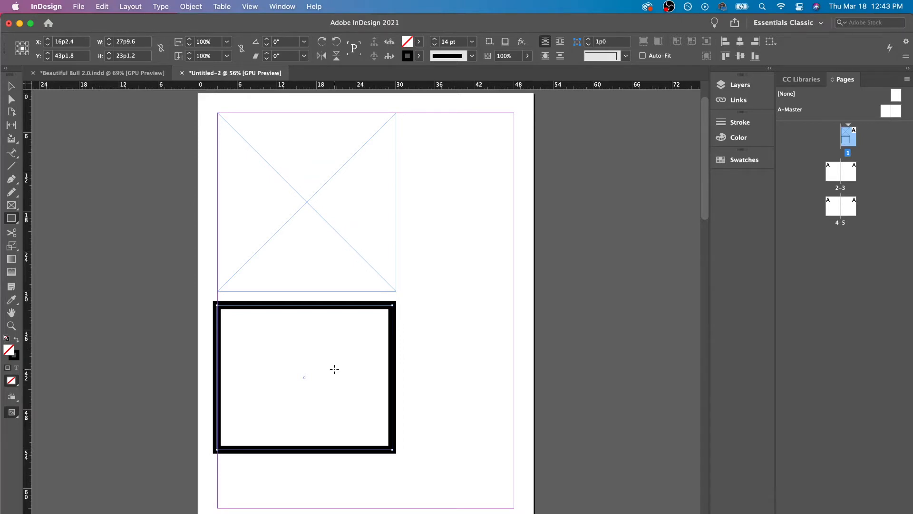
Step: Place the portrait photo of the smiling man into the empty square frame
key("v")
left_click(339, 187)
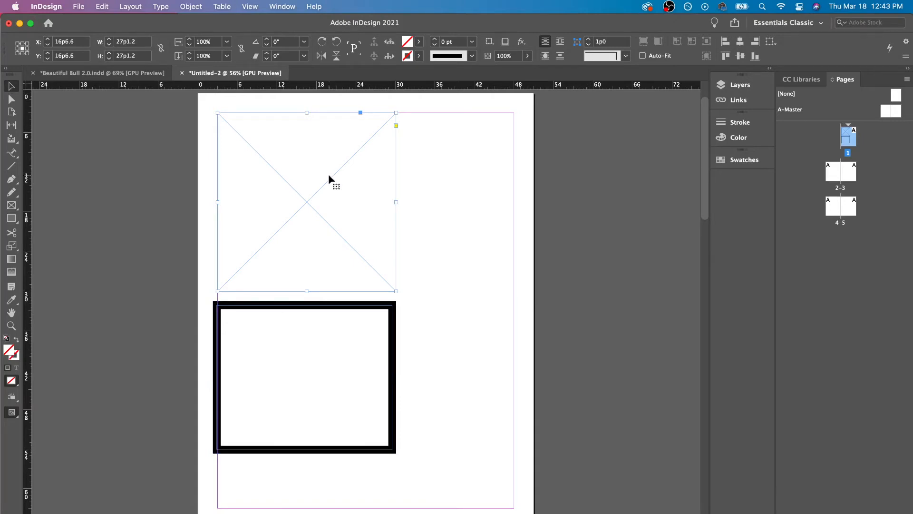
right_click(329, 179)
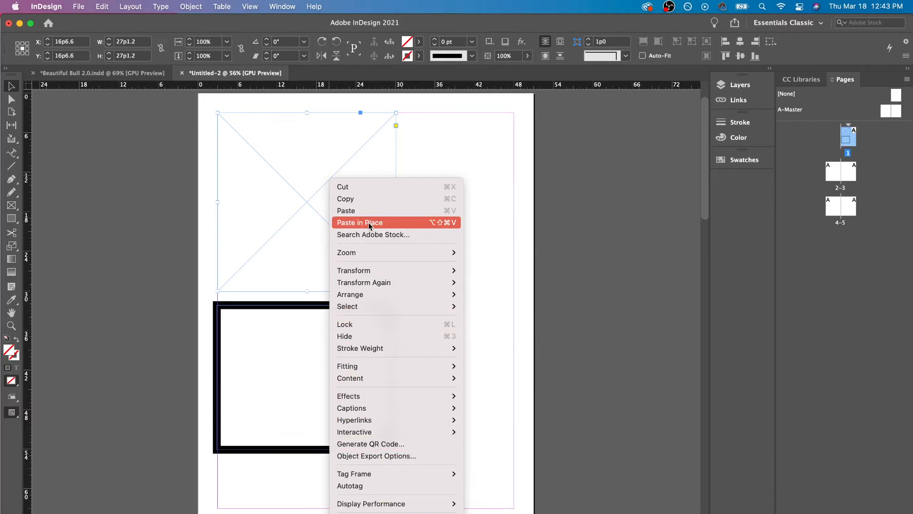
left_click(503, 229)
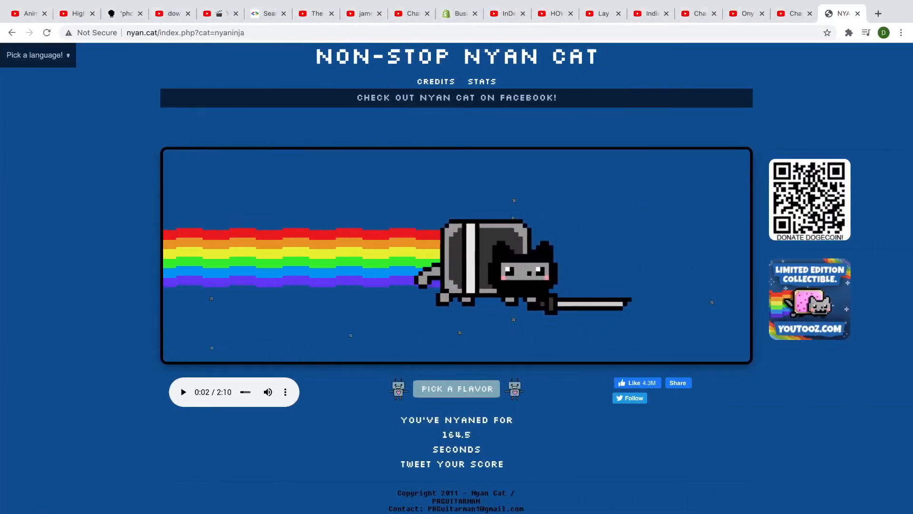
left_click_drag(125, 465, 274, 267)
key("super+Tab")
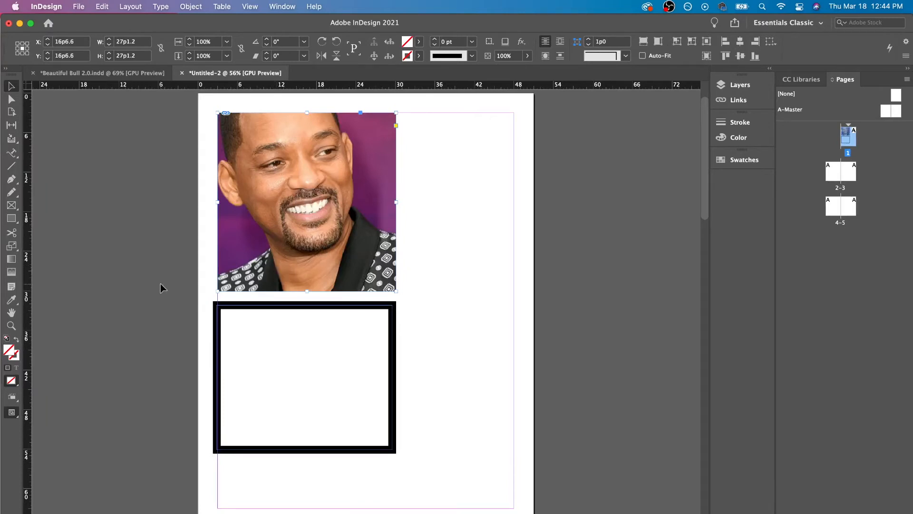
Step: Narrow the photo frame to about 26p8, then scale the photo inside it to about 69% and reposition it around the face
mouse_move(394, 202)
left_mouse_down()
mouse_move(500, 214)
mouse_move(515, 203)
mouse_move(393, 202)
left_mouse_up()
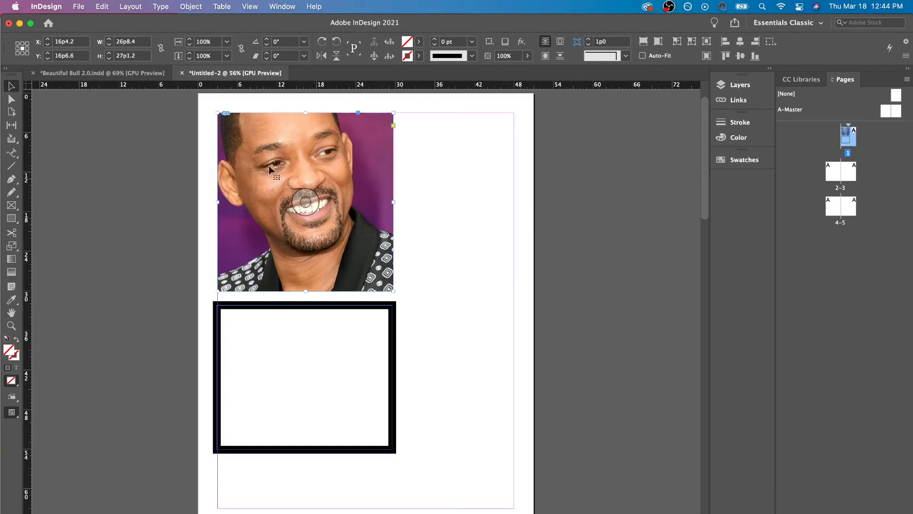
left_click(303, 201)
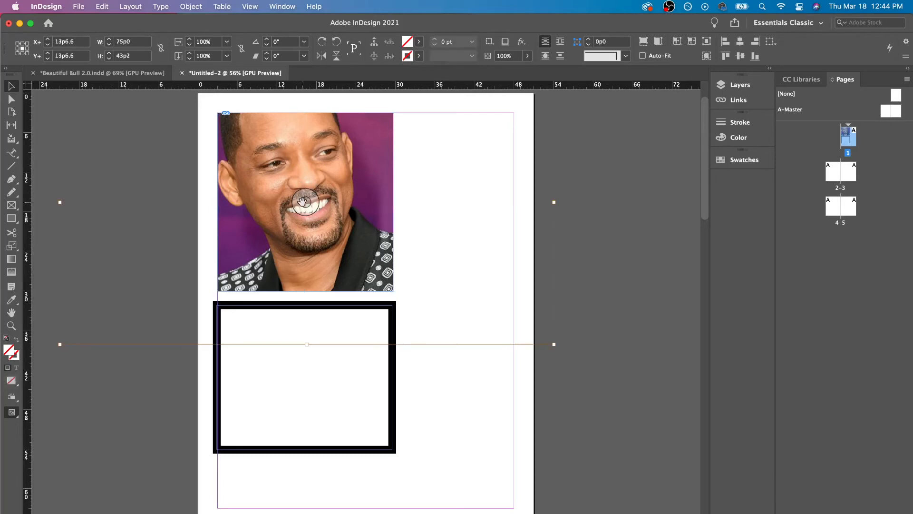
left_click_drag(308, 206, 270, 202)
left_click_drag(568, 350, 415, 261)
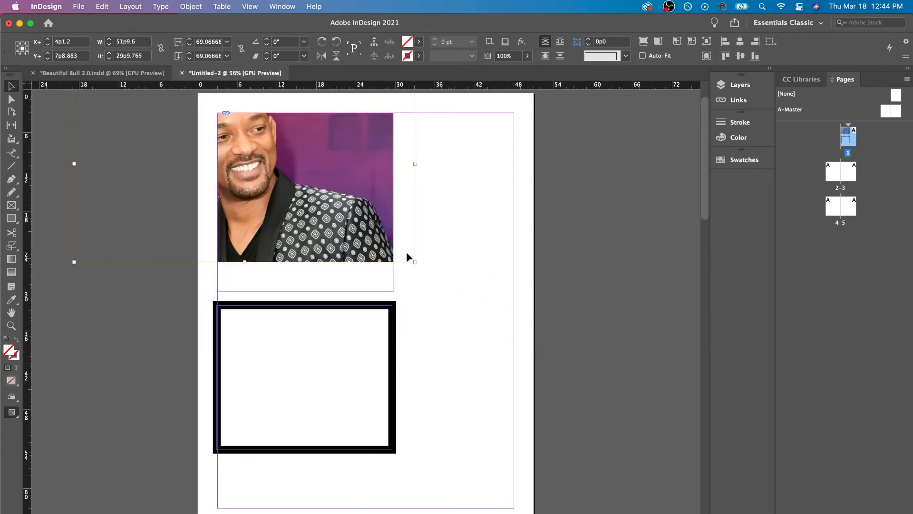
left_click_drag(238, 155, 279, 198)
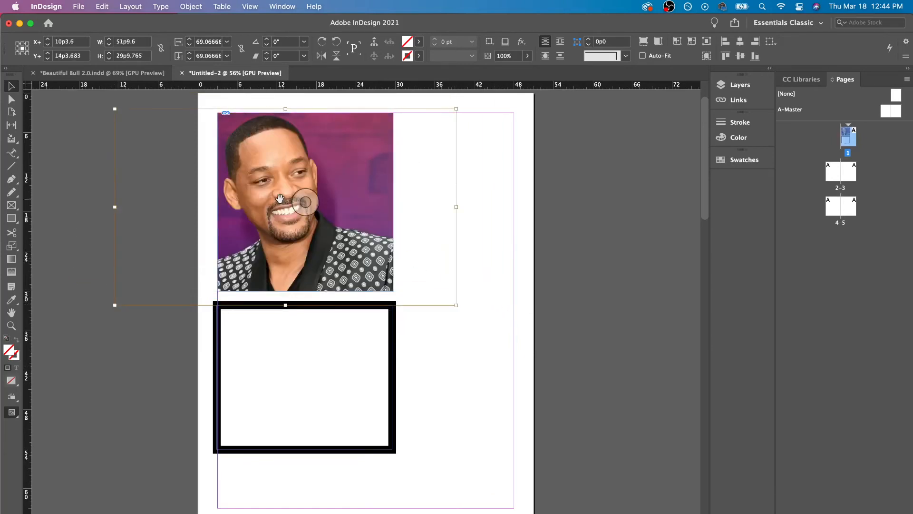
Step: Apply Fill Frame Proportionally to the photo
right_click(280, 200)
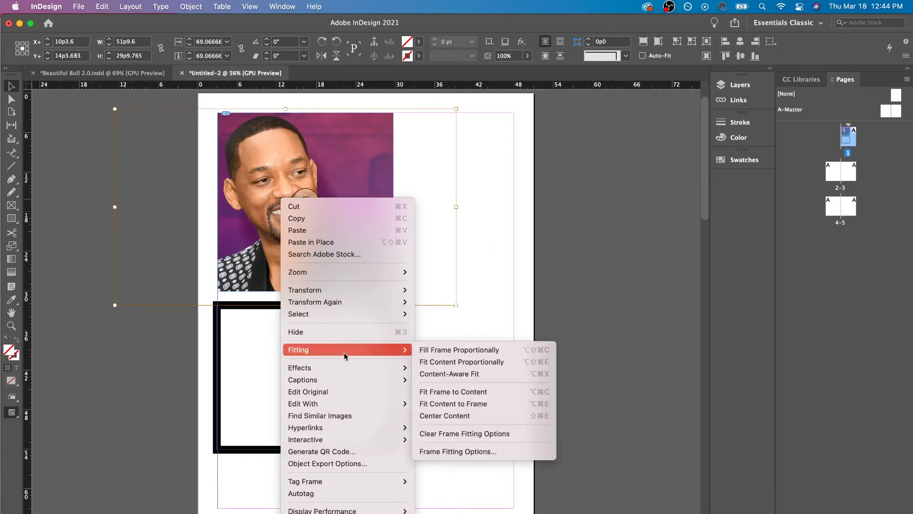
mouse_move(363, 348)
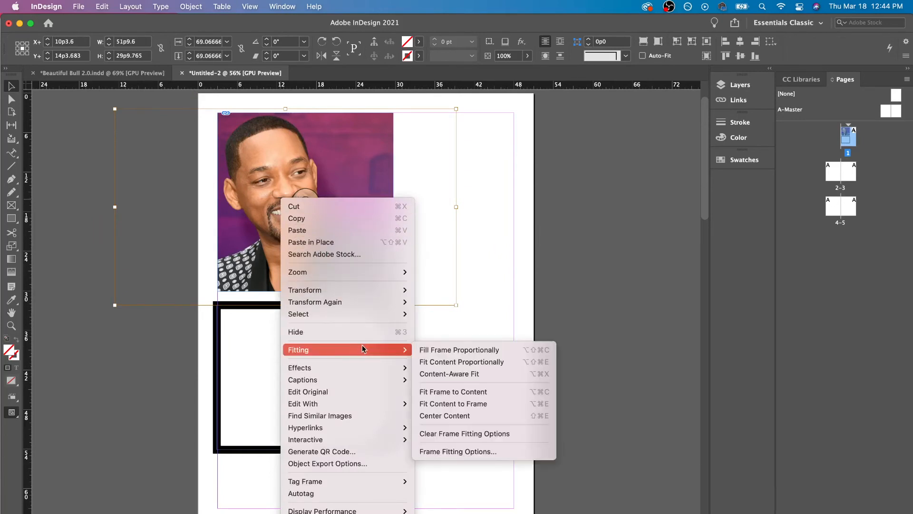
left_click(422, 351)
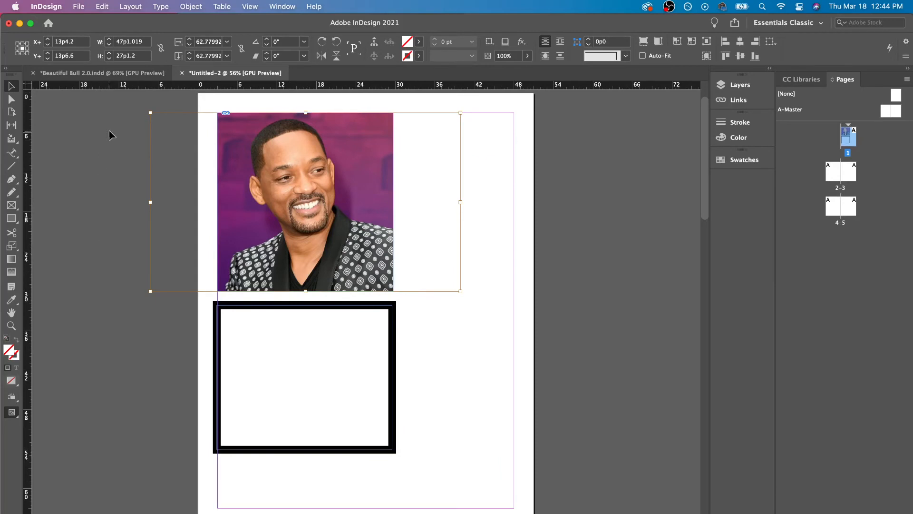
Step: Apply Fit Content Proportionally to the photo
right_click(349, 147)
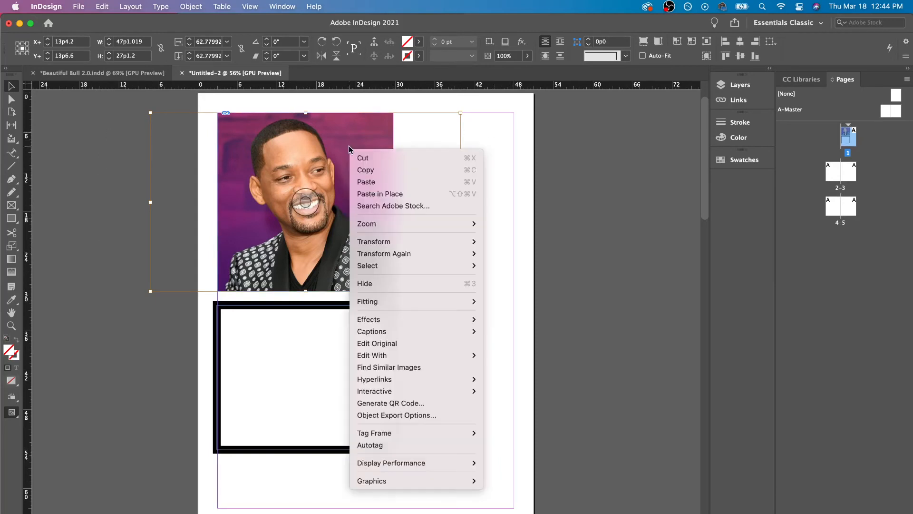
mouse_move(425, 306)
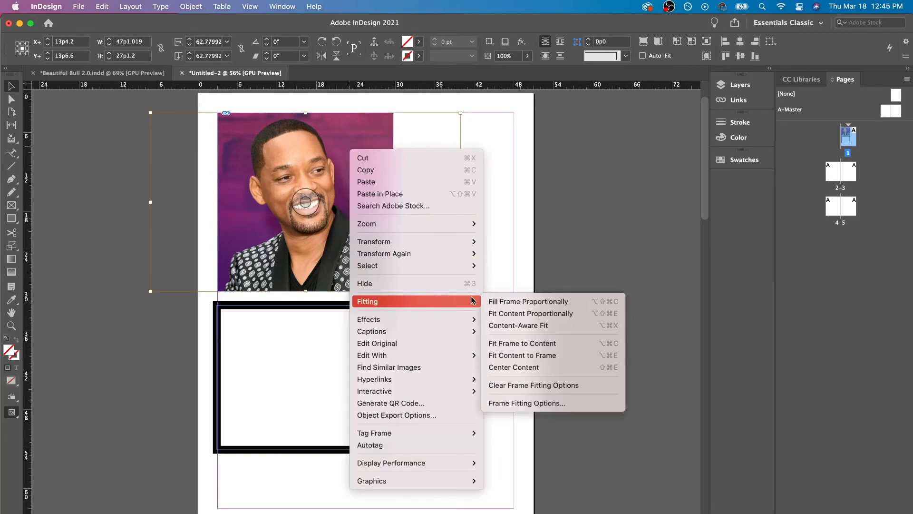
left_click(501, 316)
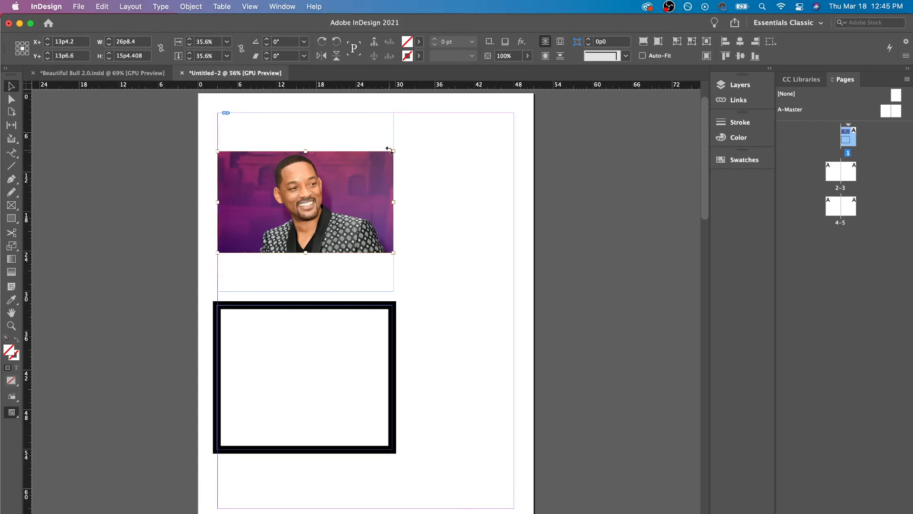
Step: Enlarge the photo to about 66.7% inside its frame and position it so it fills the whole frame
left_click_drag(393, 151, 510, 117)
left_click_drag(311, 197, 260, 241)
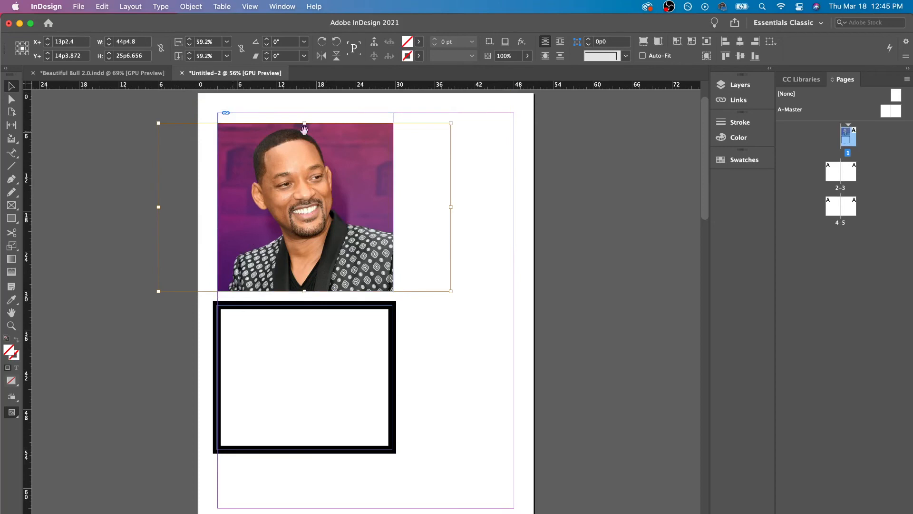
left_click_drag(303, 122, 304, 102)
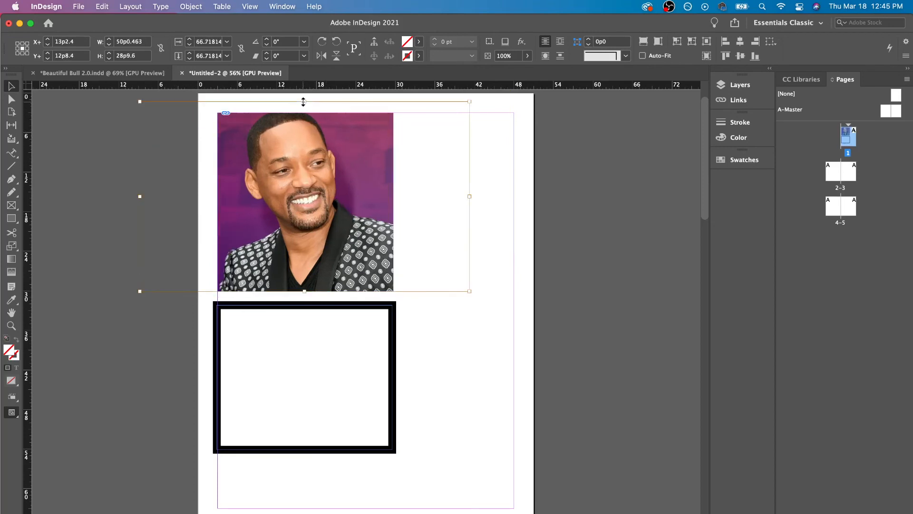
left_click(107, 358)
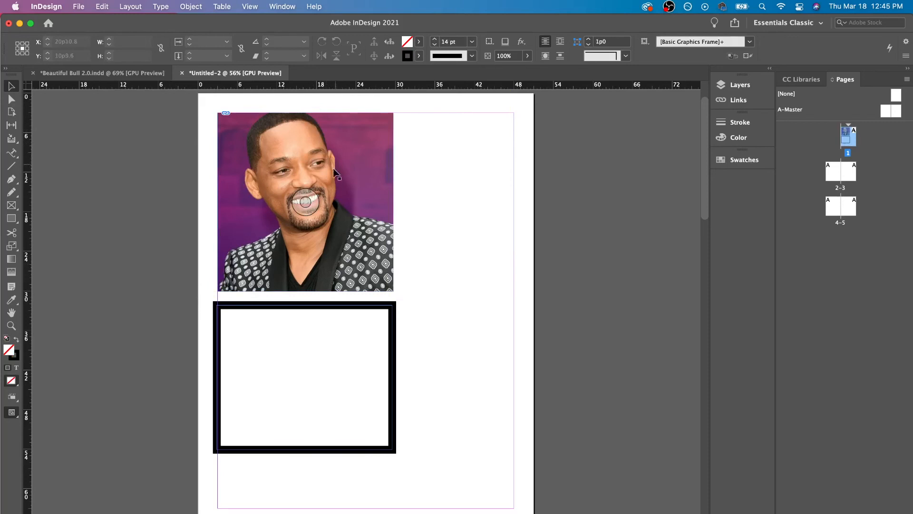
Step: Narrow the photo frame to about 26p5 wide without scaling the photo inside it
left_click(302, 201)
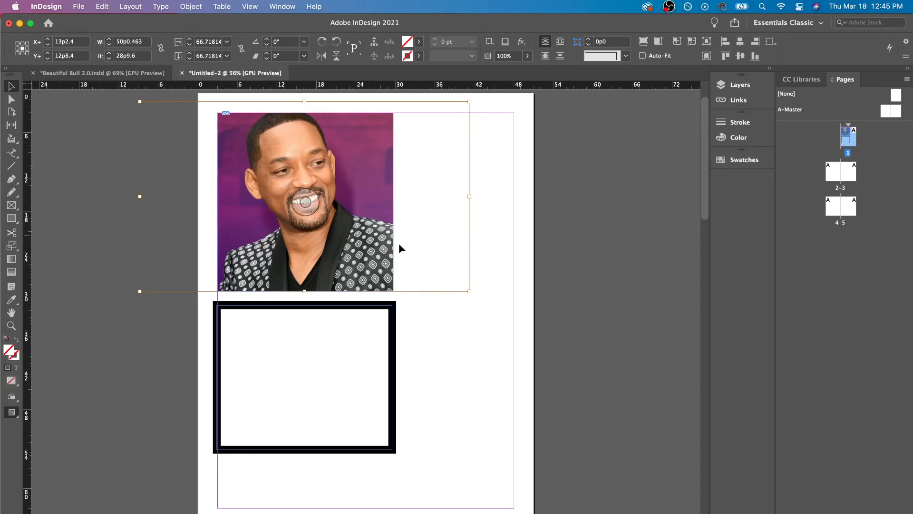
left_click(540, 306)
left_click(382, 127)
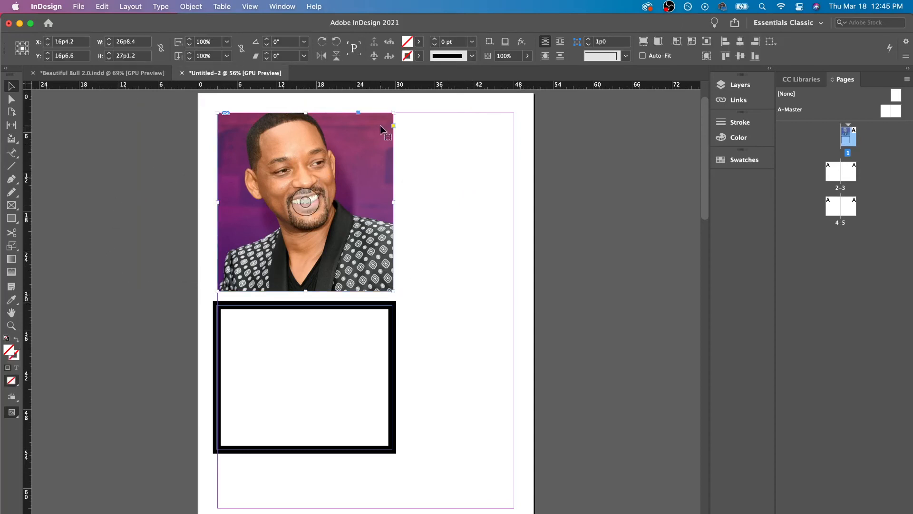
mouse_move(393, 202)
left_mouse_down()
mouse_move(495, 202)
mouse_move(391, 202)
left_mouse_up()
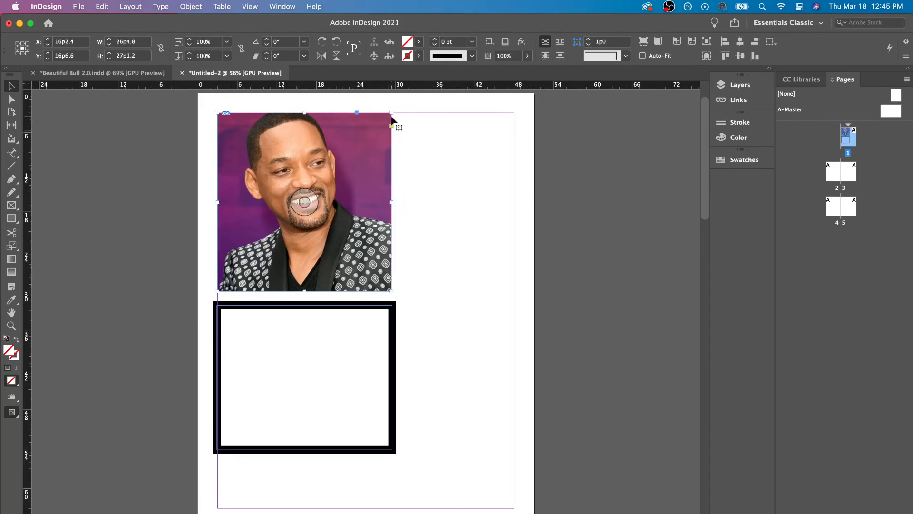
left_click(301, 191)
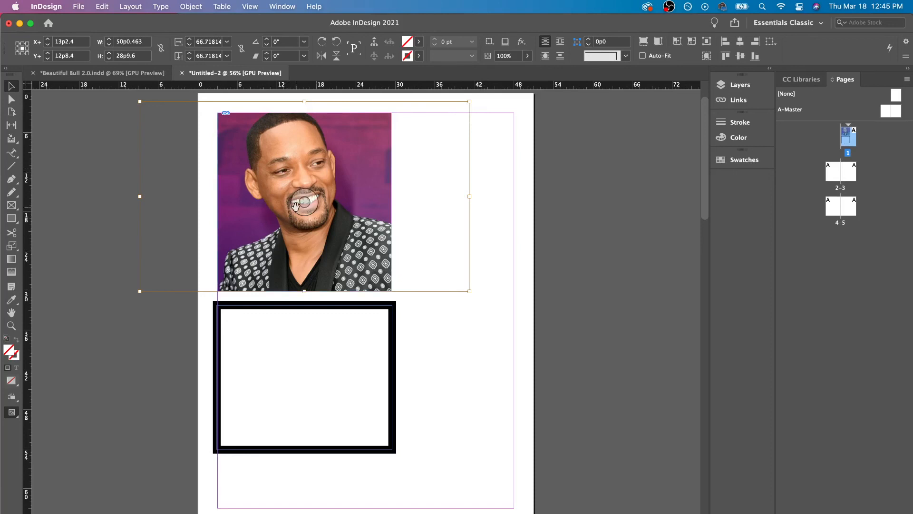
left_click(456, 325)
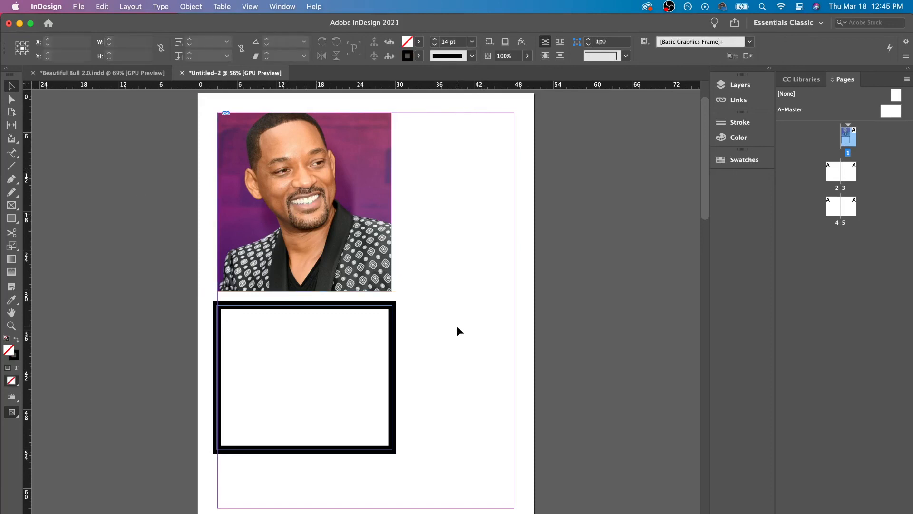